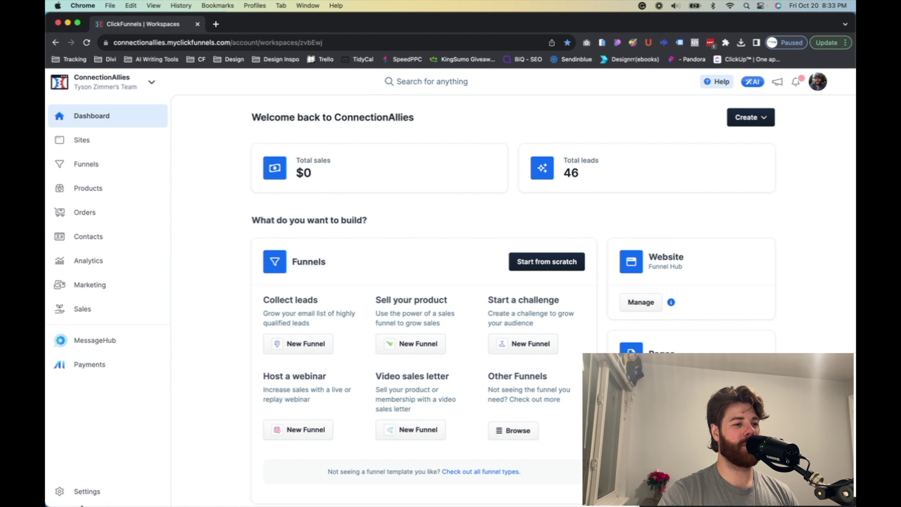
Step: Go to Settings > System emails > Courses and open the Course Enrollment Notification email
left_click(89, 489)
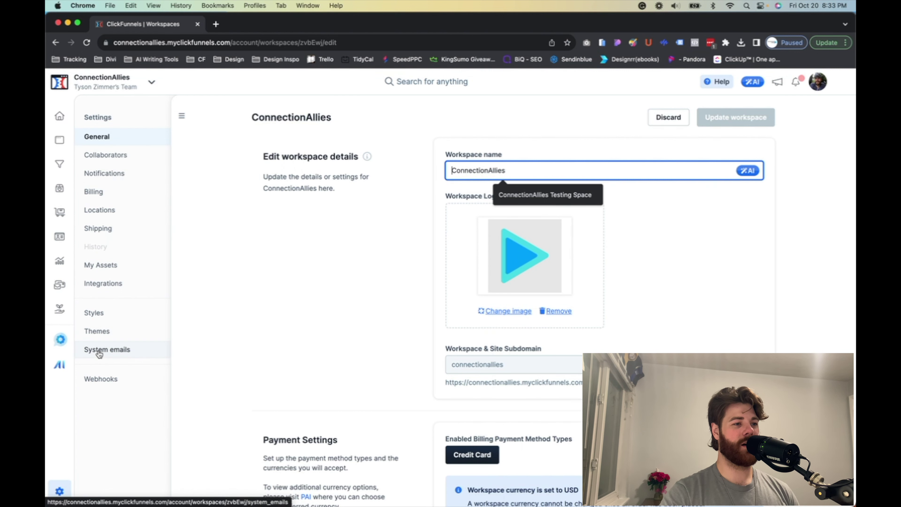
left_click(111, 355)
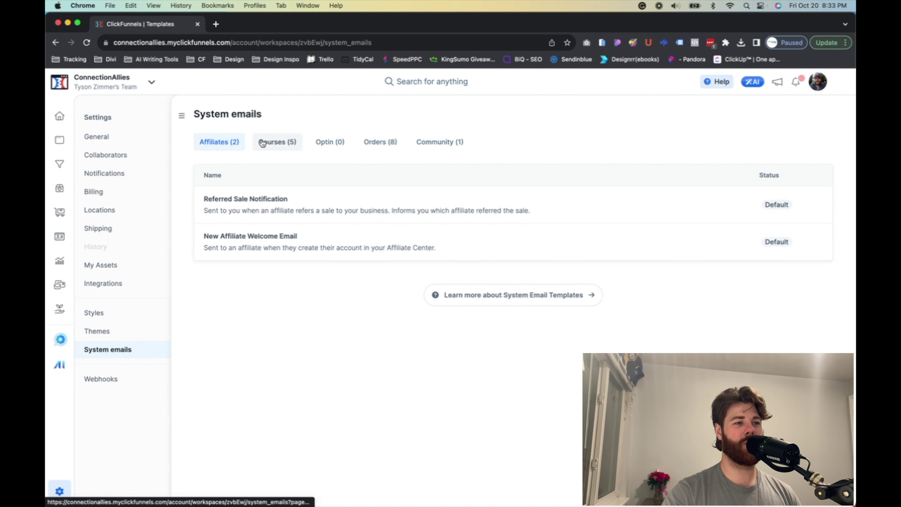
left_click(279, 149)
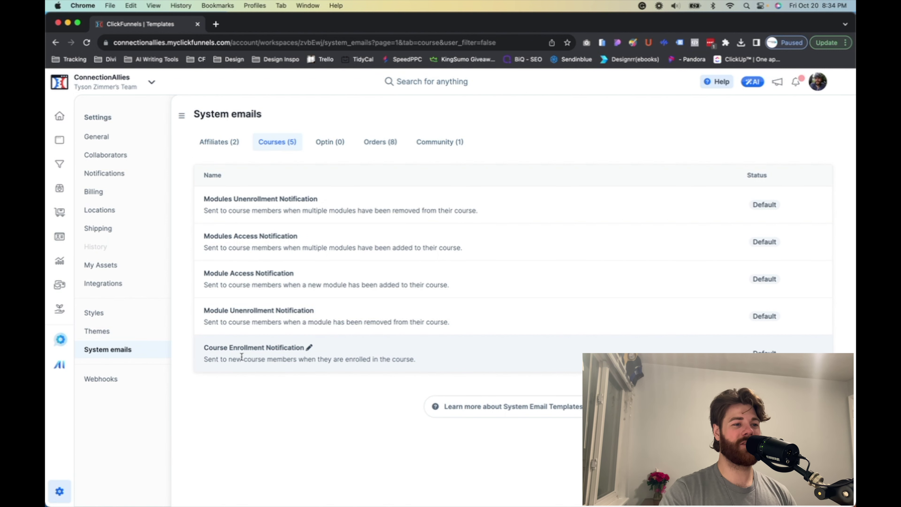
left_click(308, 350)
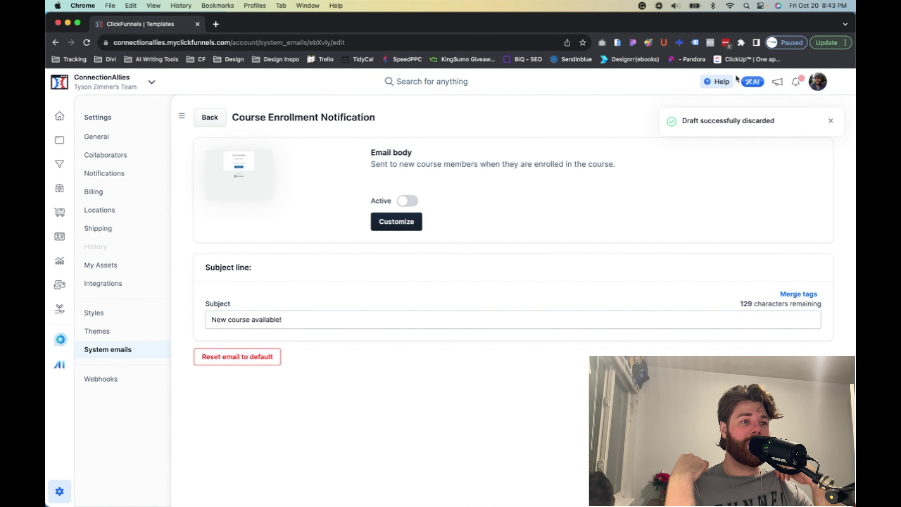
Step: Replace the Powered by click funnels footer image with the Connection Allies logo, Auto width off, 40% width
left_click(377, 229)
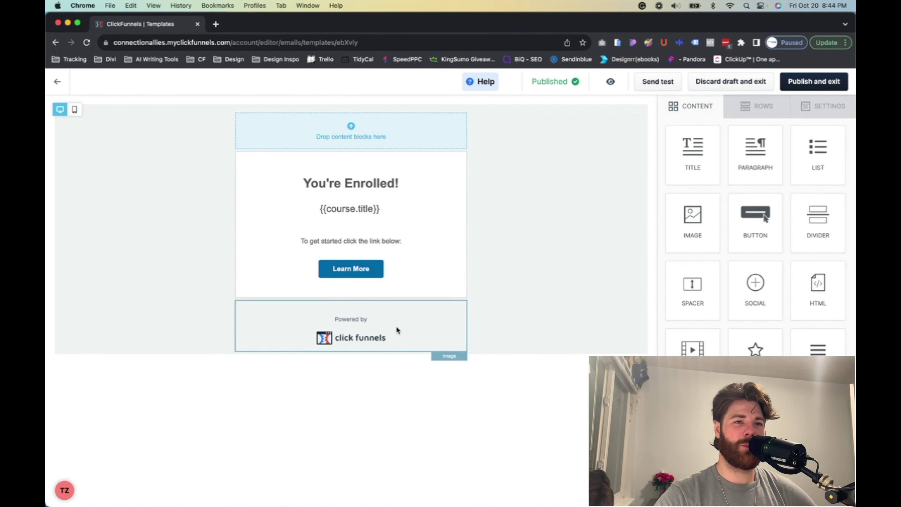
left_click(375, 324)
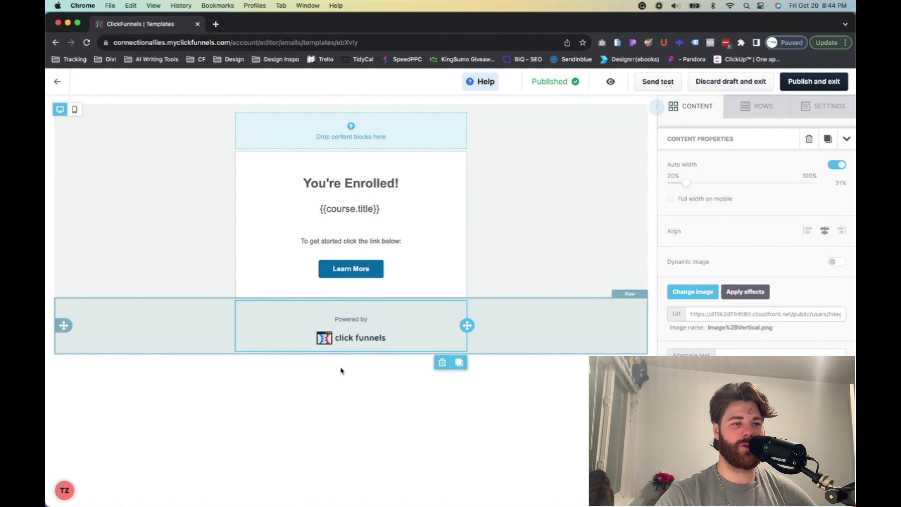
left_click(676, 291)
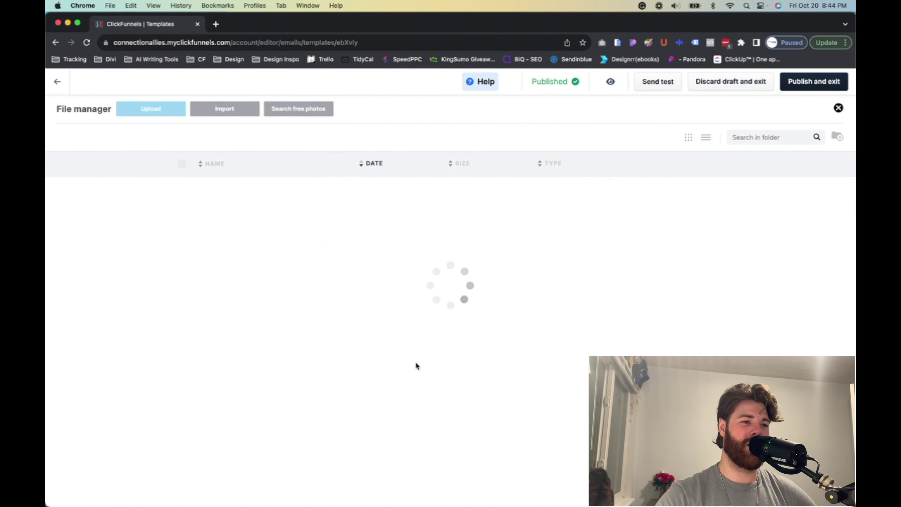
left_click(219, 248)
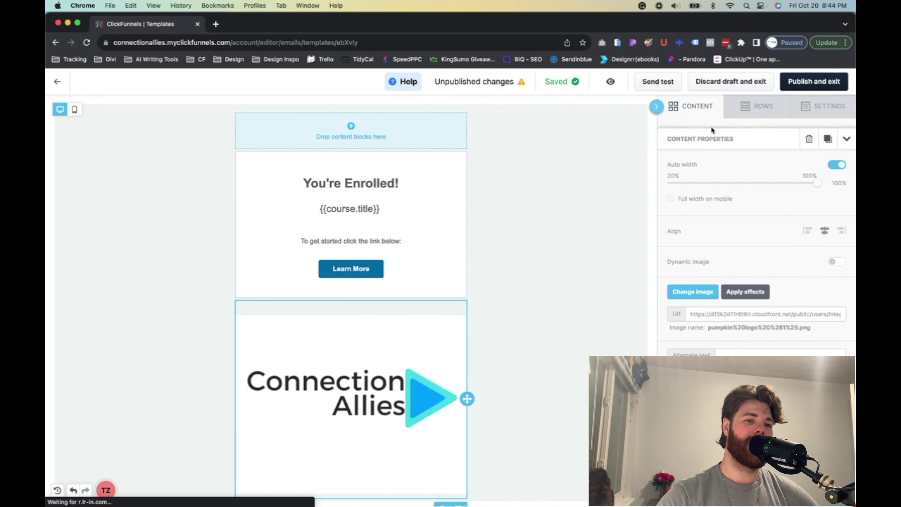
left_click(836, 165)
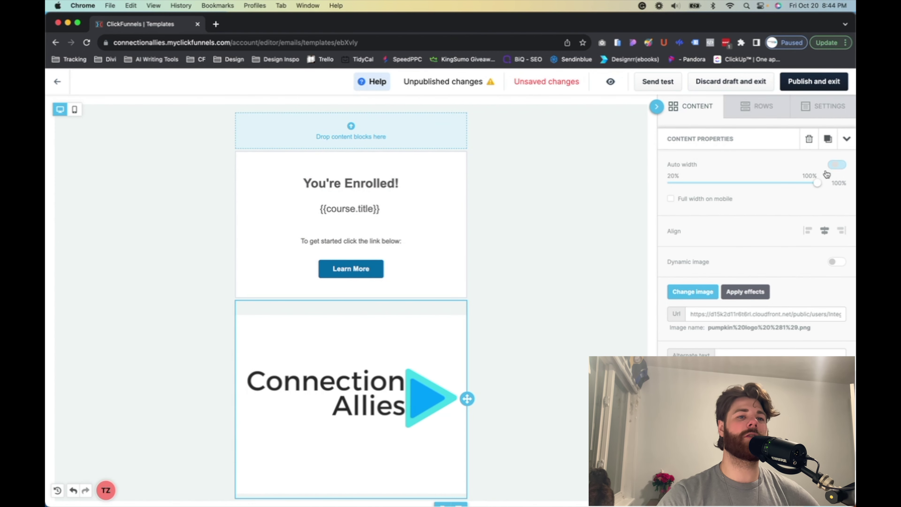
left_click_drag(817, 183, 709, 185)
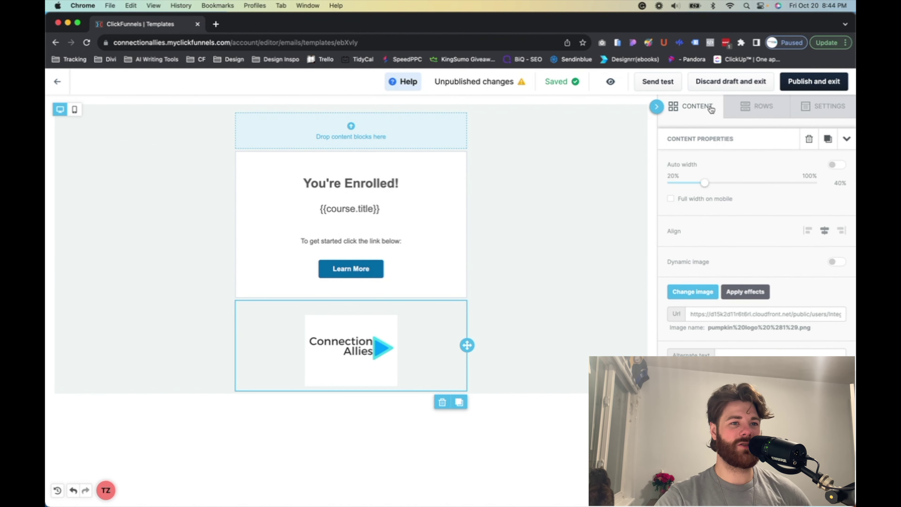
left_click(714, 110)
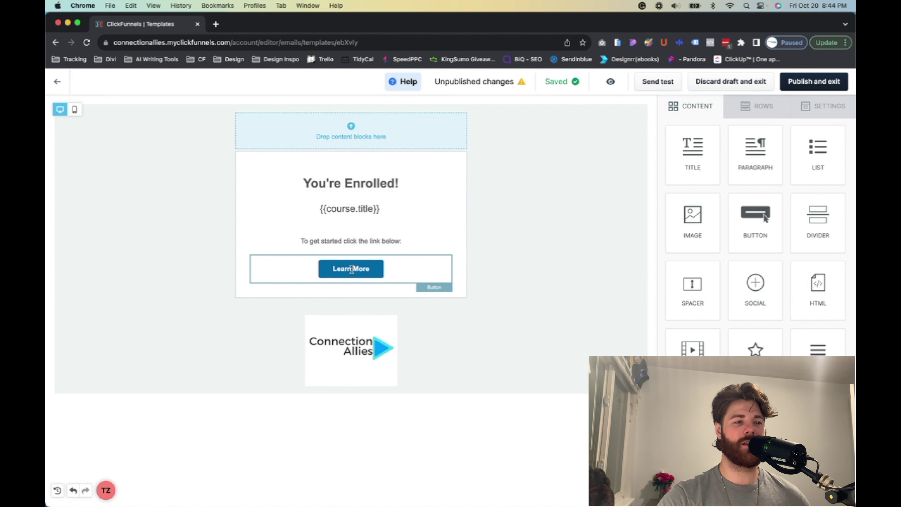
Step: Rename the Learn More button to 'View Course Now!' and deselect it via the logo row
left_click(359, 269)
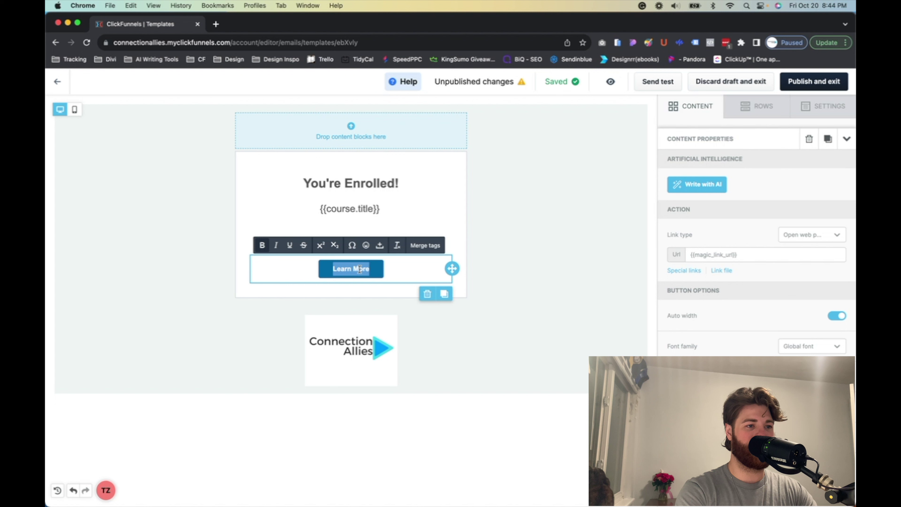
type("View Cpourse")
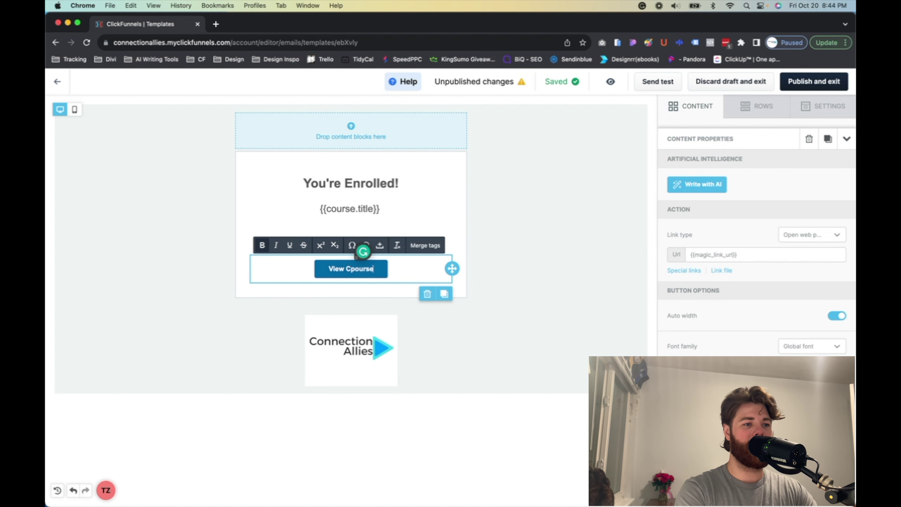
key("BackSpace")
key("BackSpace")
key("BackSpace")
key("BackSpace")
key("BackSpace")
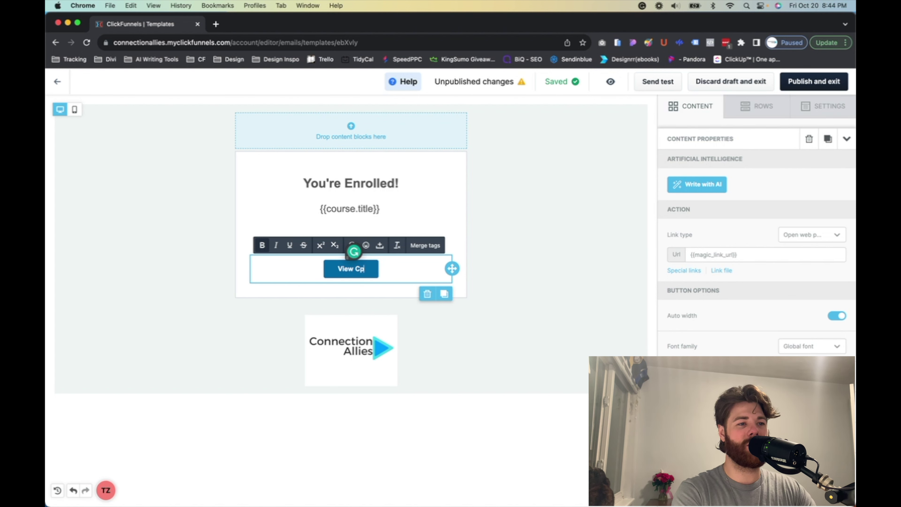
key("BackSpace")
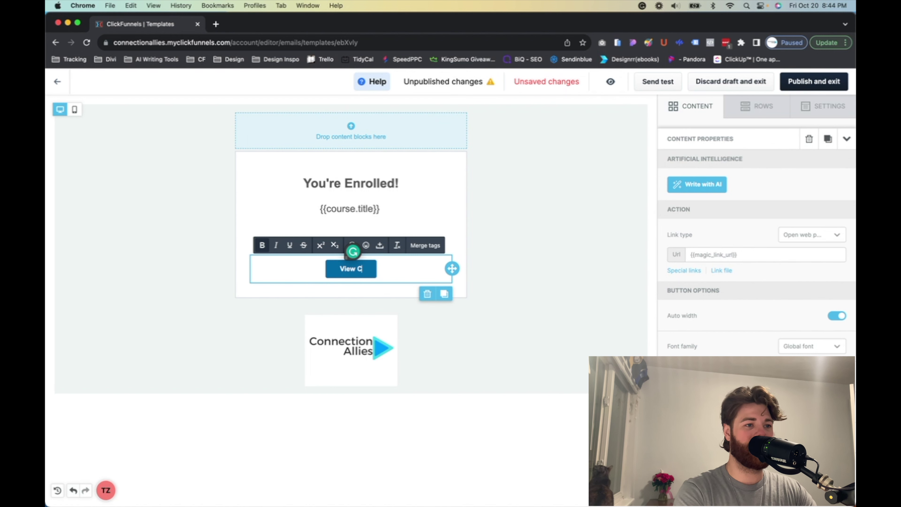
type("ourse No")
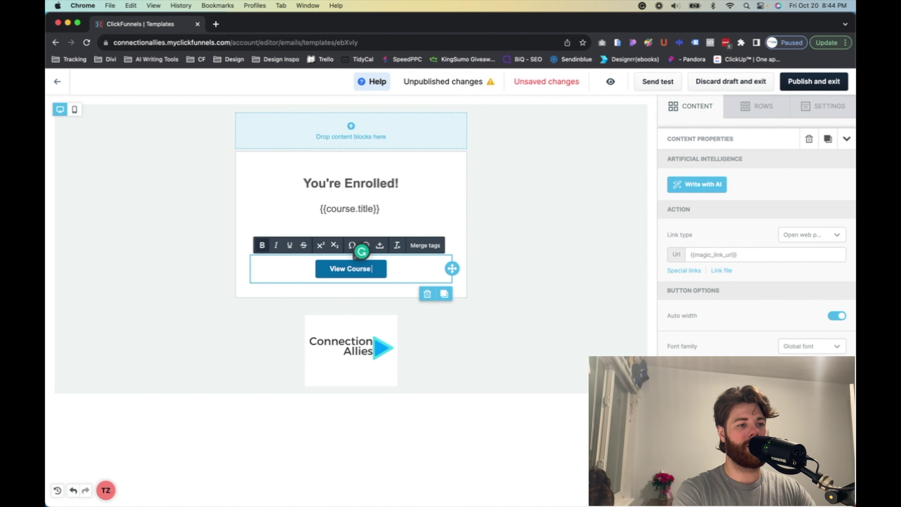
type("w!")
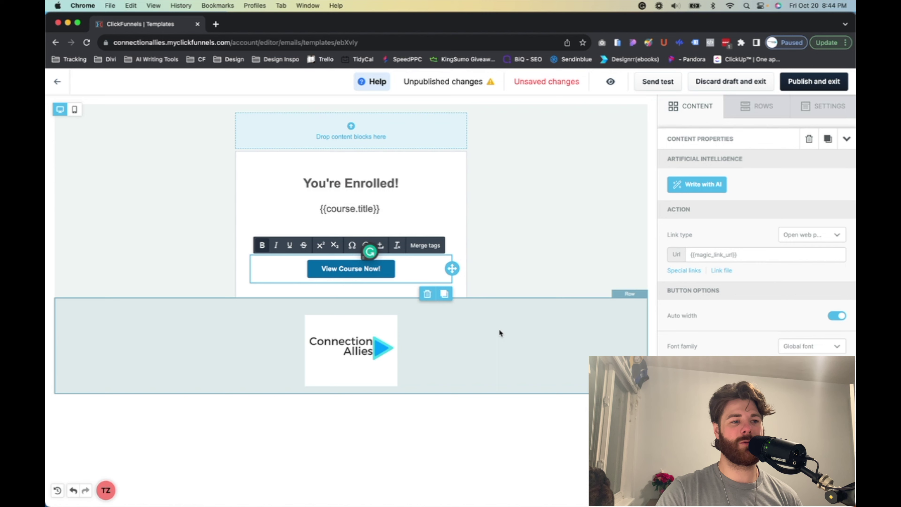
left_click(501, 333)
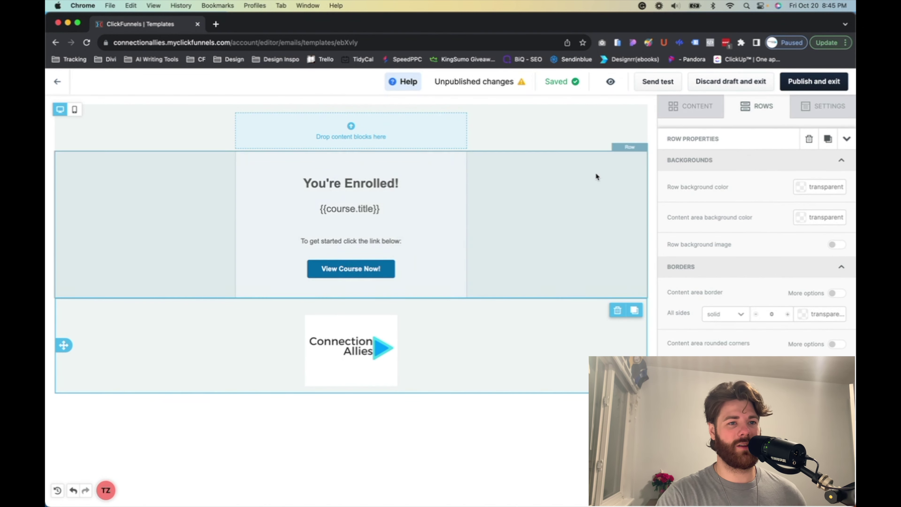
Step: Prefix the heading with the Contact First Name merge tag and a comma before 'You're Enrolled!'
left_click(678, 107)
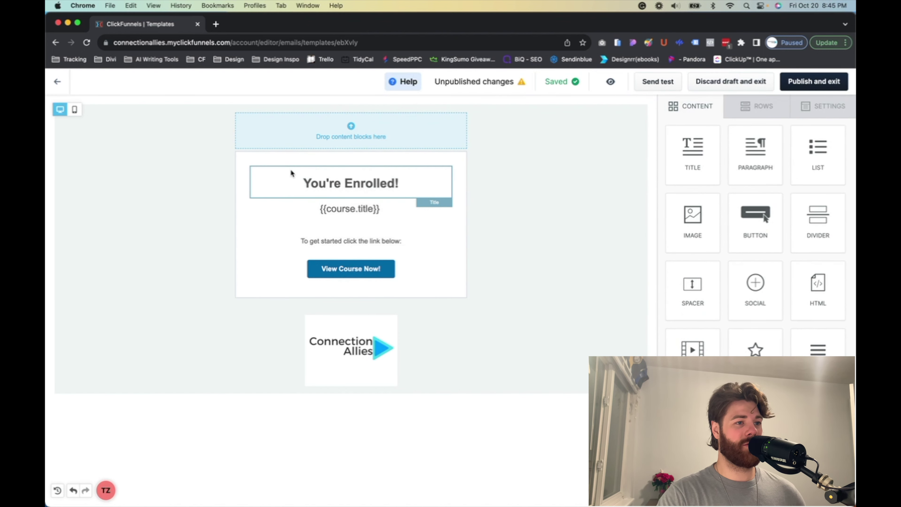
left_click(343, 182)
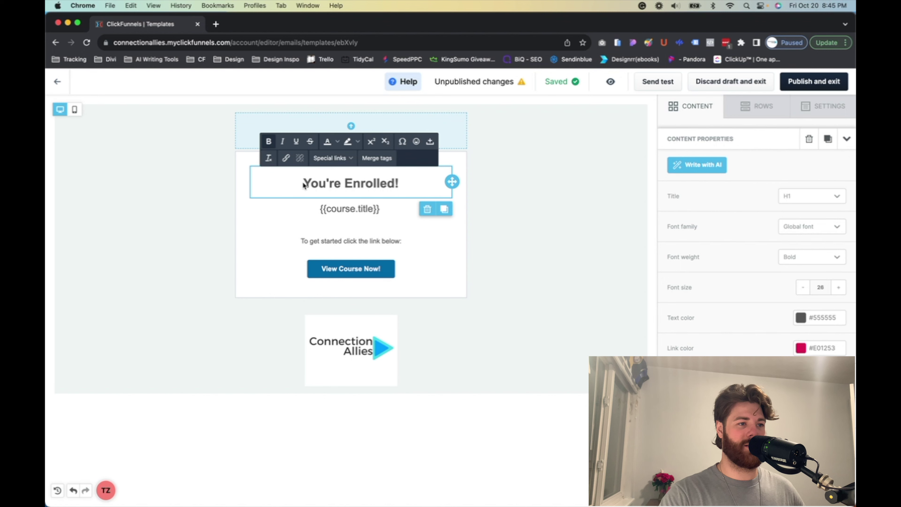
left_click(386, 159)
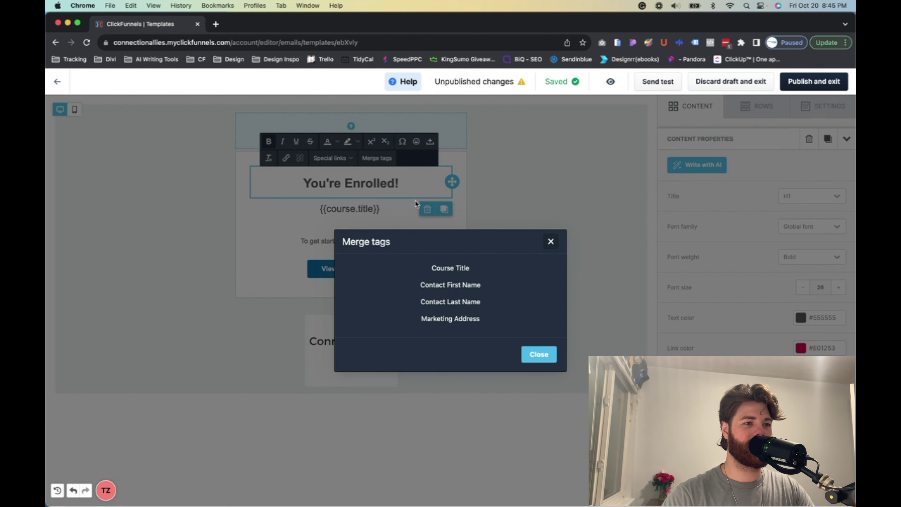
left_click(454, 286)
type(",")
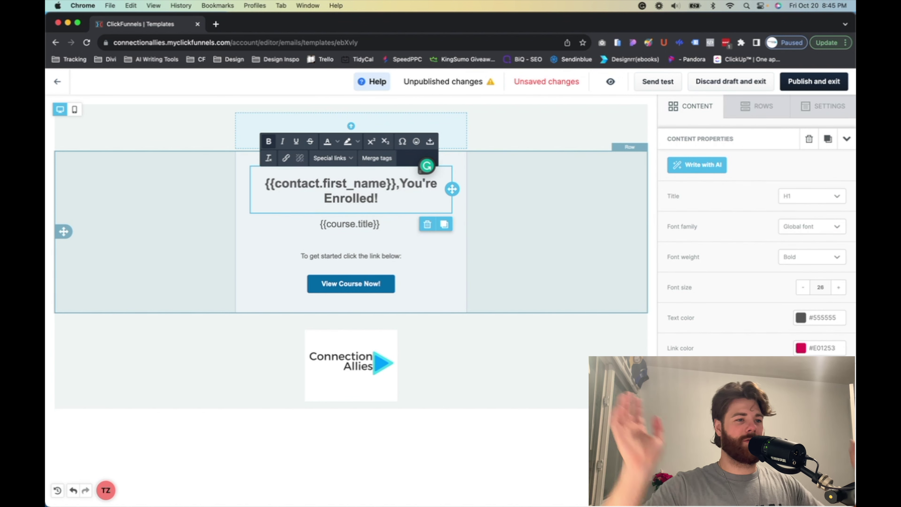
left_click(505, 241)
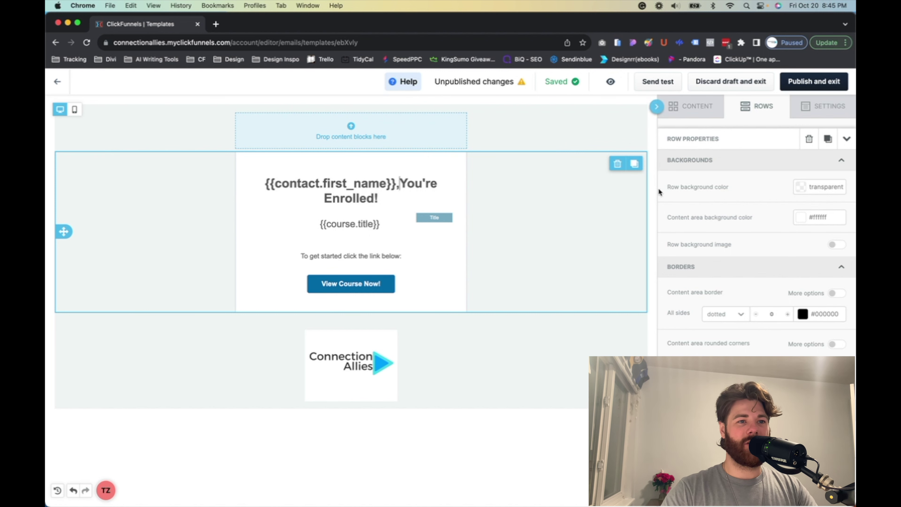
Step: Publish and exit the editor, switch the email to Active, and select the subject text
left_click(824, 82)
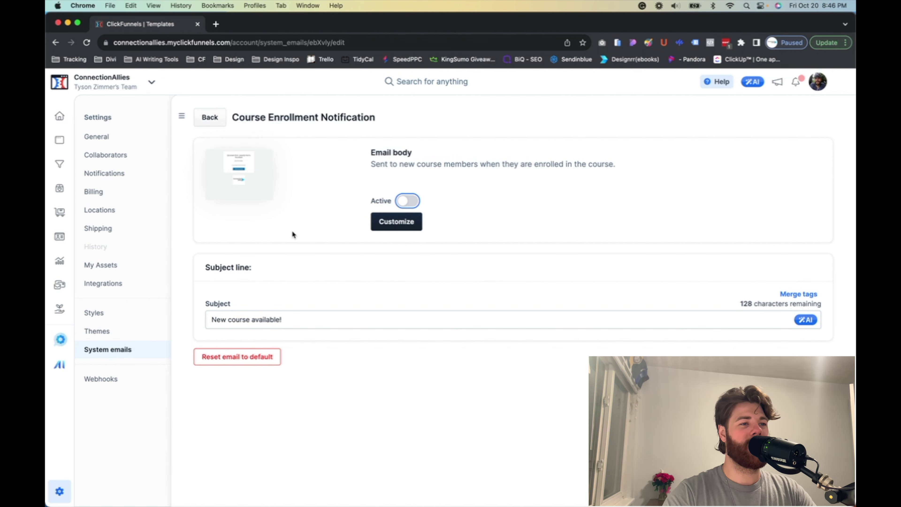
left_click(405, 201)
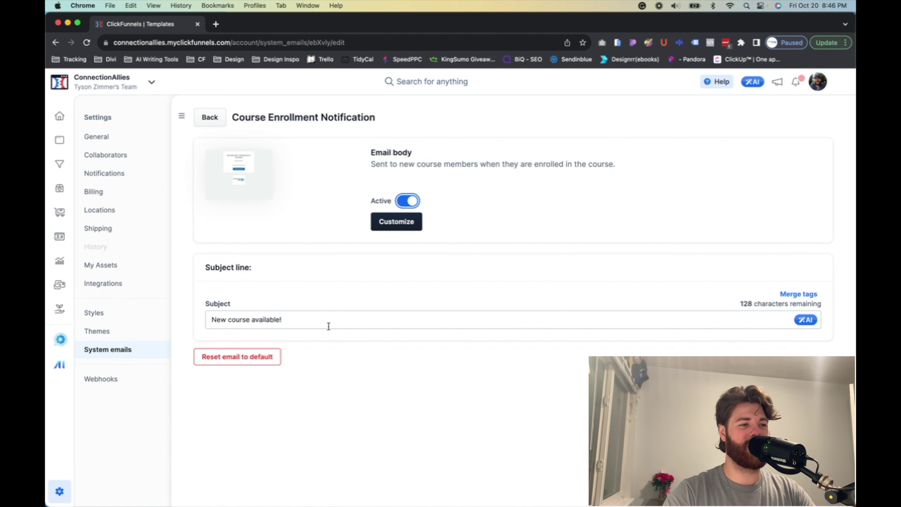
left_click_drag(328, 326, 188, 323)
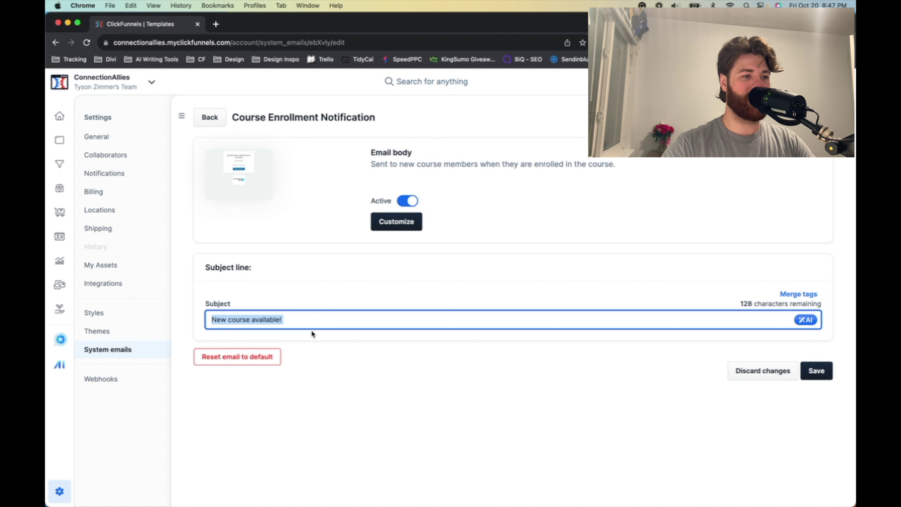
Step: Append the Contact first name merge tag to the subject 'New course available!'
left_click(790, 294)
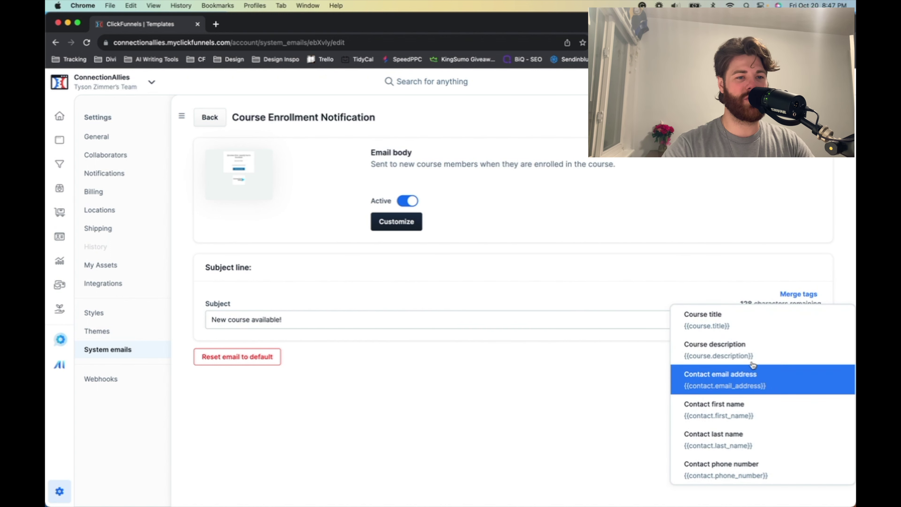
left_click(306, 316)
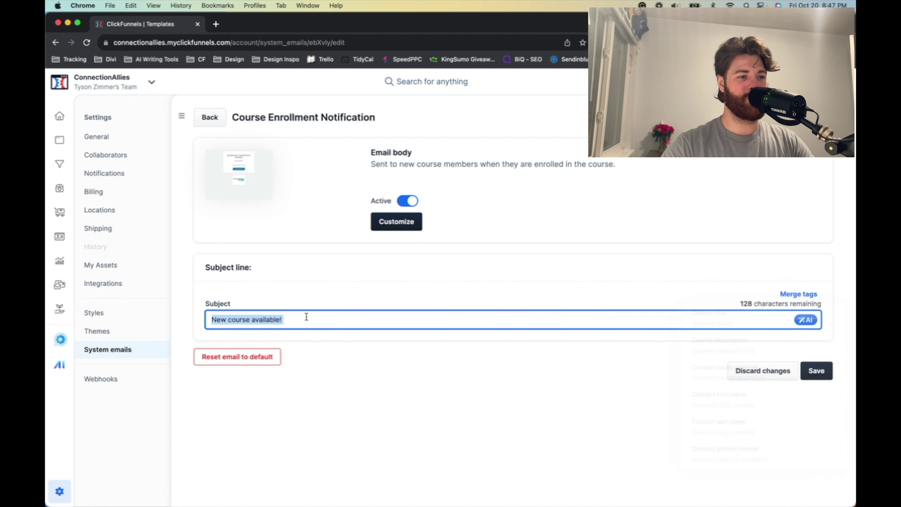
left_click(306, 316)
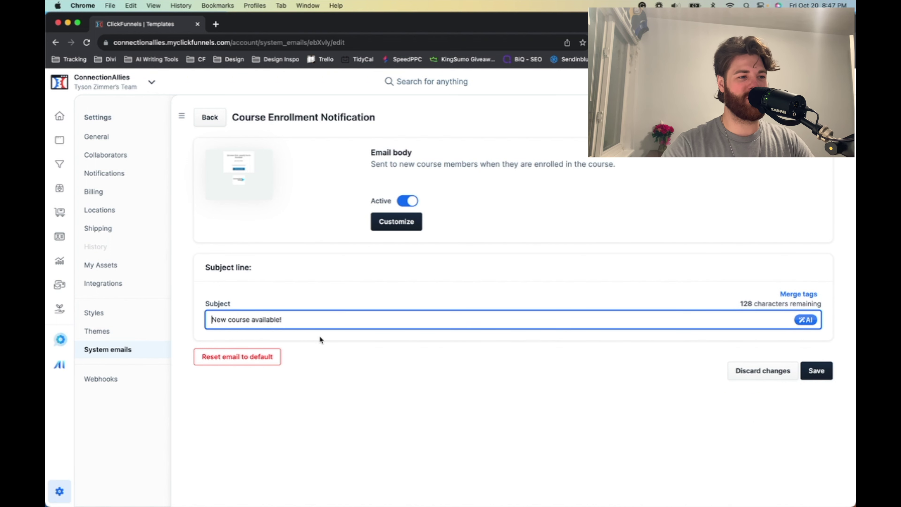
left_click(786, 295)
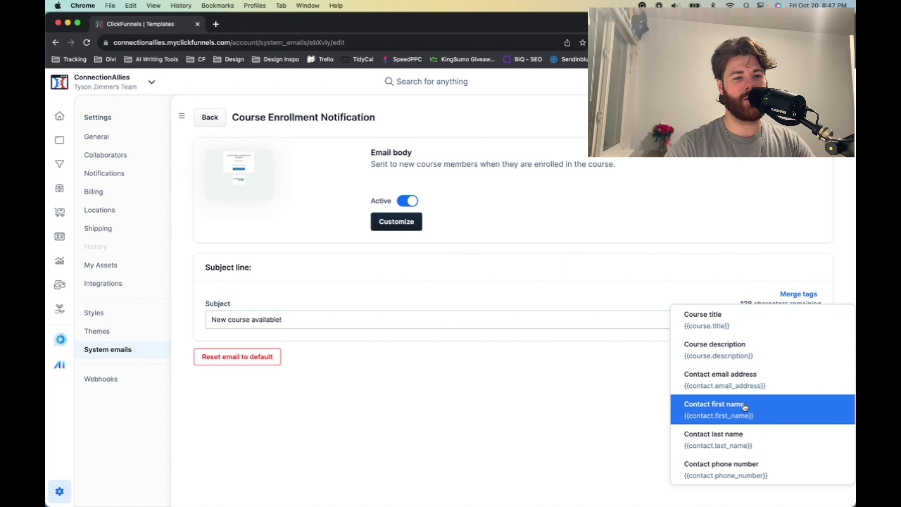
left_click(744, 413)
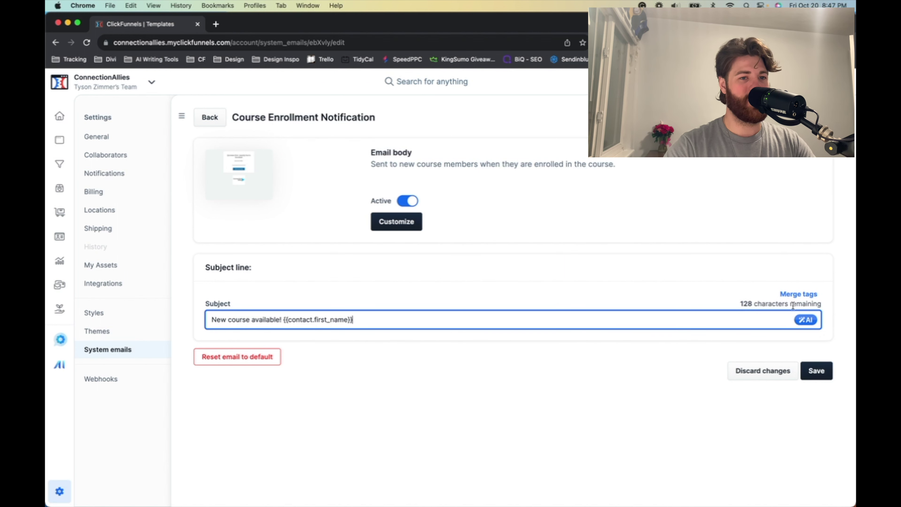
left_click_drag(350, 321, 280, 321)
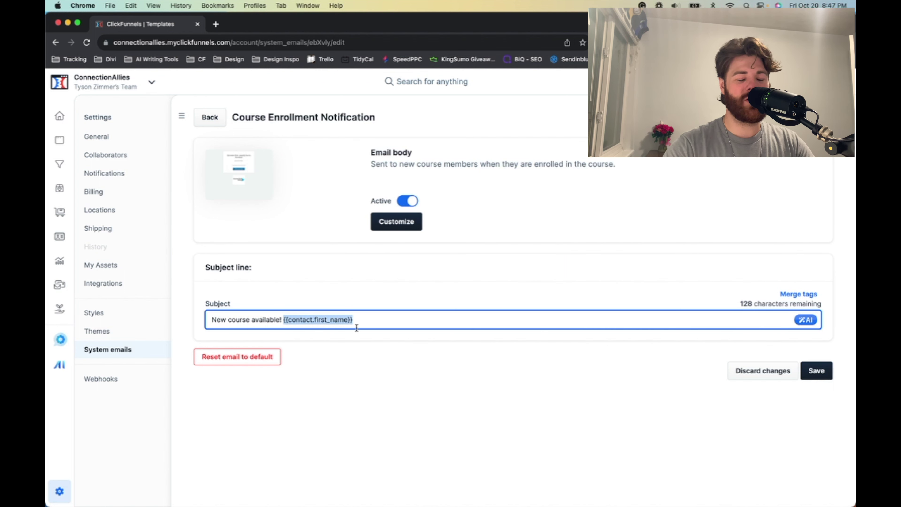